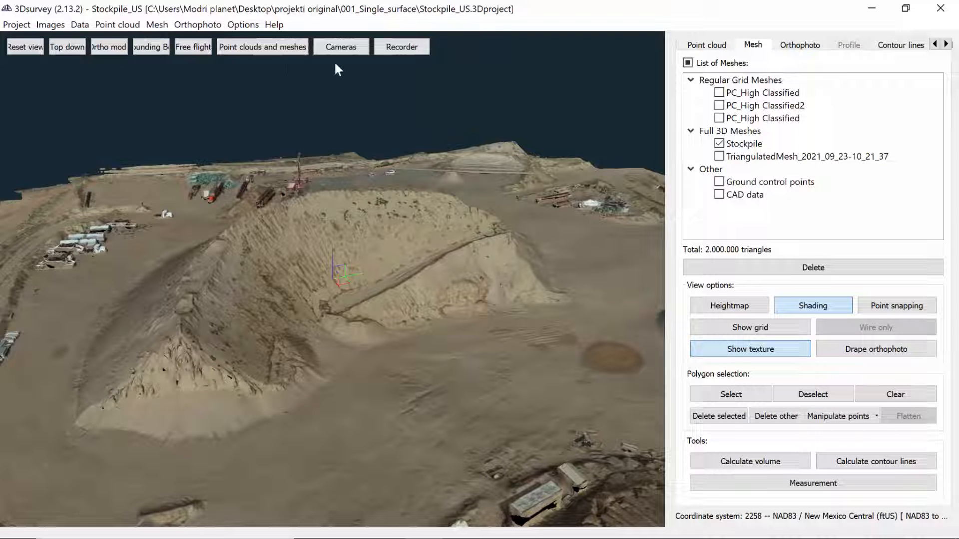
Step: Open the video recorder's camera list and add the first camera from a zoomed-out overview of the whole site
click(394, 42)
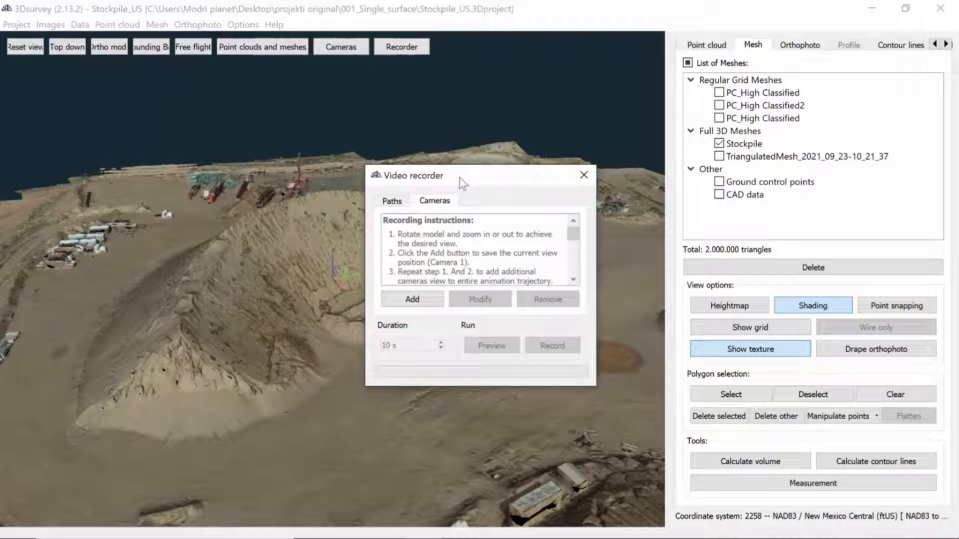
click(403, 204)
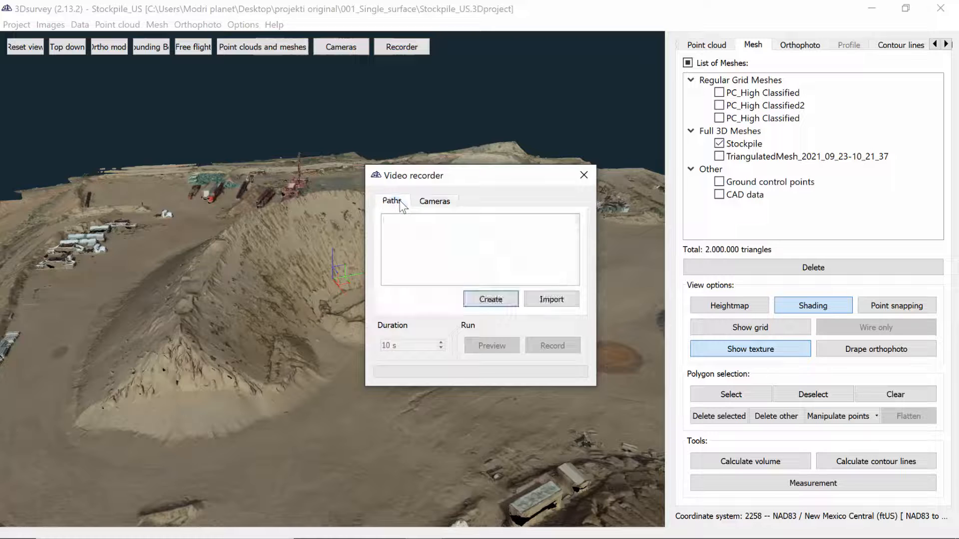
click(446, 203)
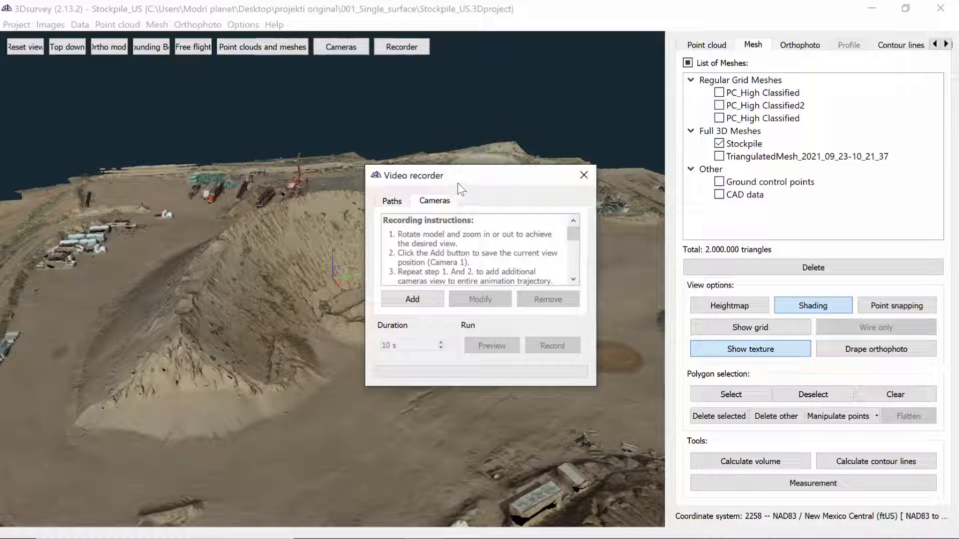
drag(459, 178, 791, 86)
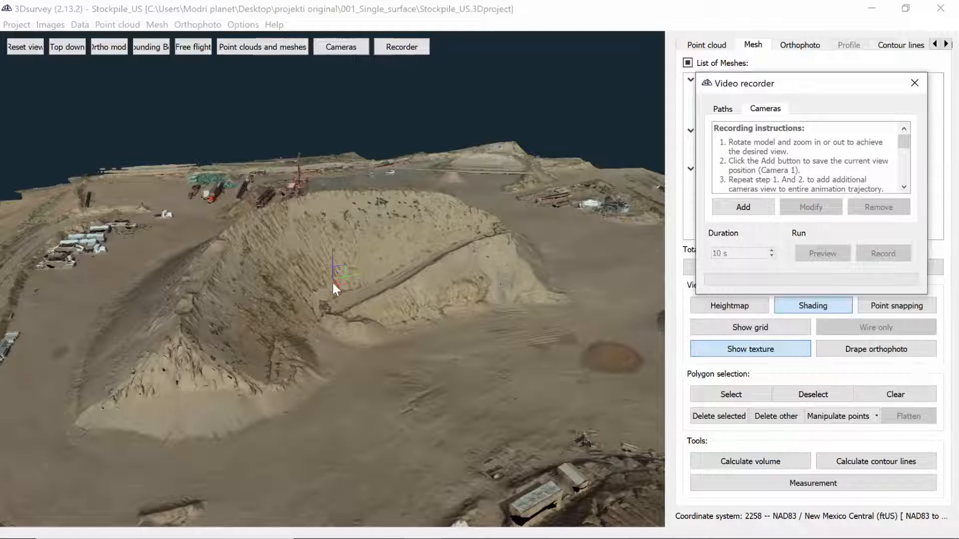
scroll(333, 283, down, 5)
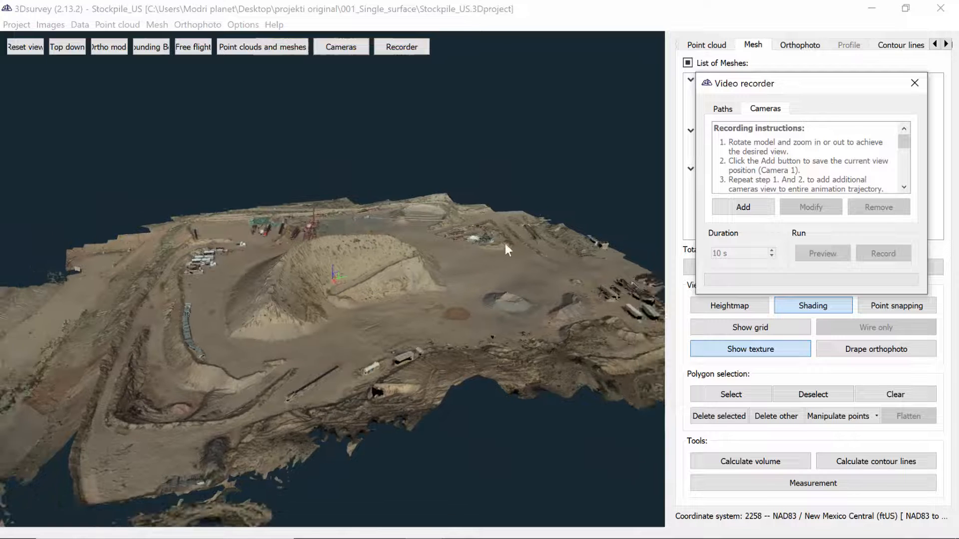
click(744, 212)
Step: Add a second camera with a closer view of the stockpile, with the small pile in the foreground
drag(508, 265, 412, 271)
scroll(431, 308, up, 3)
drag(431, 308, 400, 306)
scroll(400, 307, up, 1)
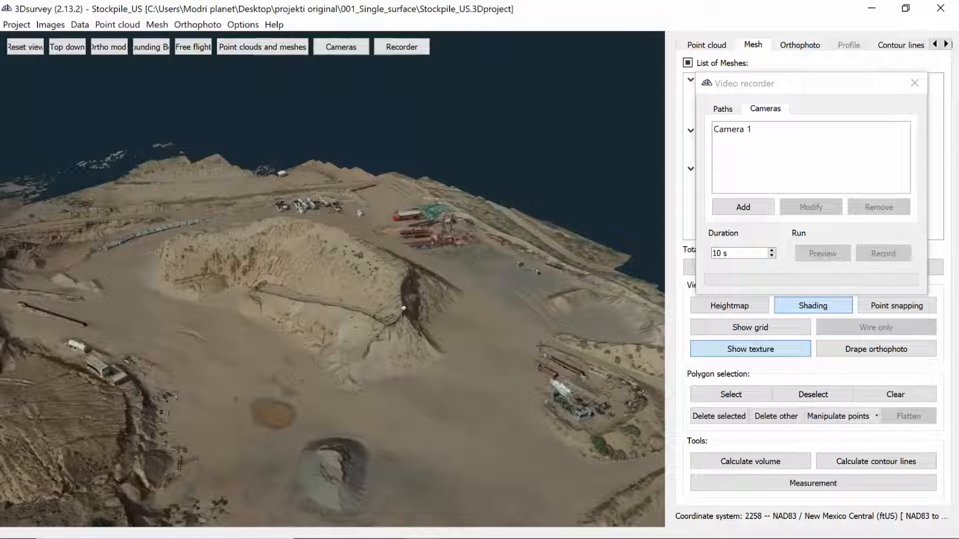
click(761, 203)
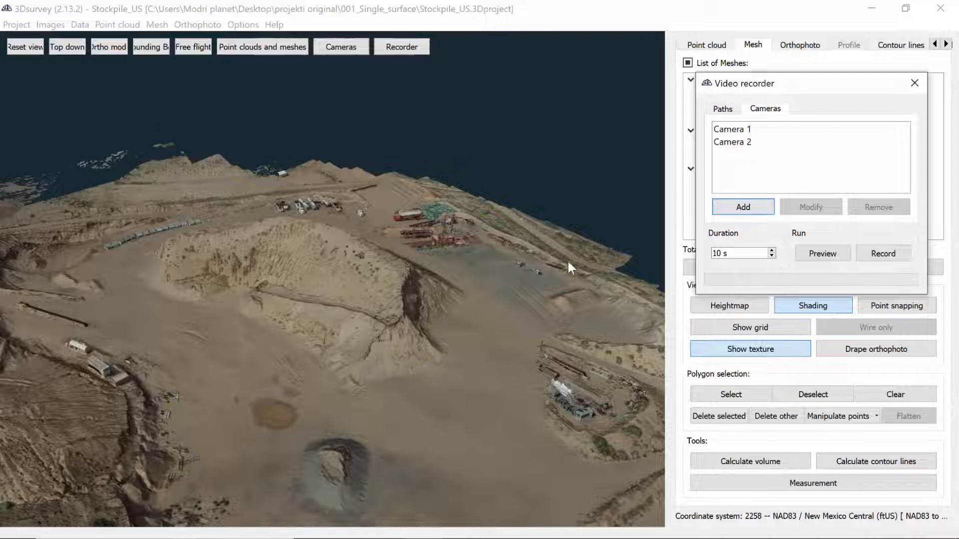
Step: Add a third camera viewing the stockpile from the opposite side, with the red and green equipment in the foreground
mouse_move(568, 263)
mouse_down()
mouse_move(447, 261)
mouse_move(387, 200)
mouse_move(342, 183)
mouse_up()
scroll(387, 200, down, 5)
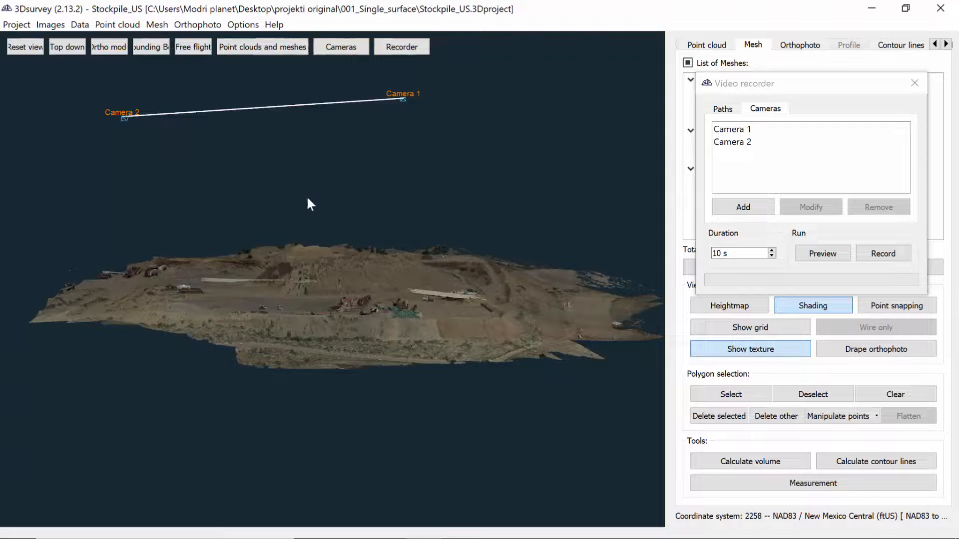
drag(308, 198, 331, 283)
scroll(354, 303, up, 5)
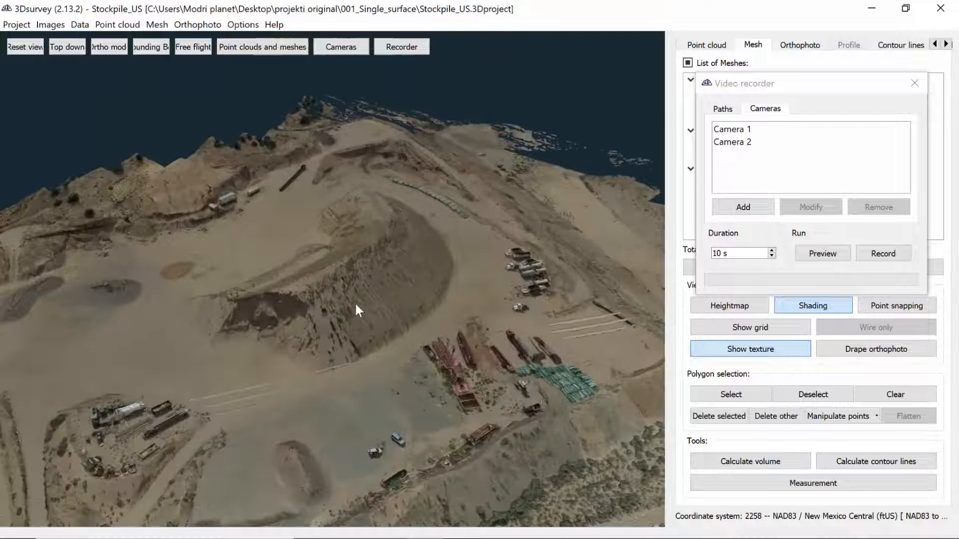
scroll(355, 302, up, 2)
click(746, 203)
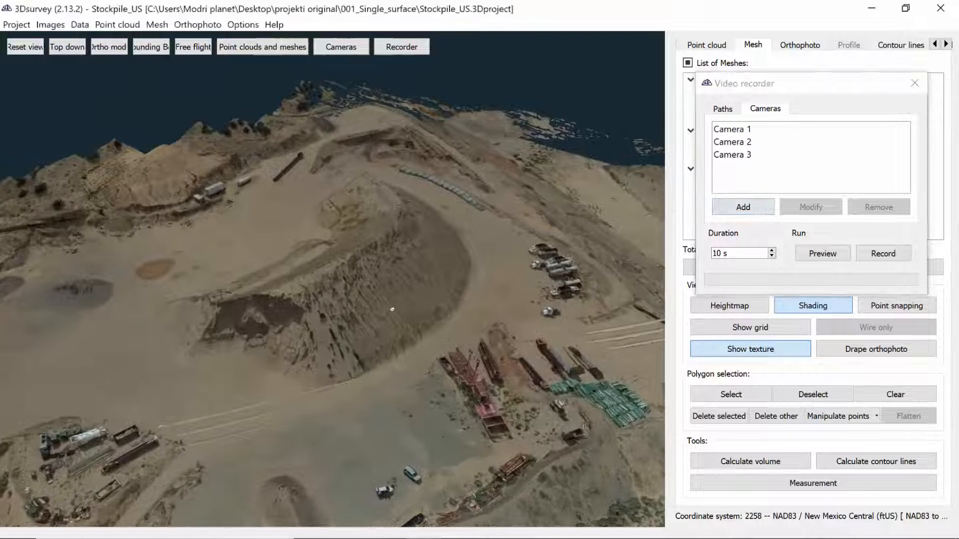
Step: Add a fourth camera with a closer view of the stockpile's curved outer slope
drag(391, 309, 310, 299)
scroll(310, 299, up, 3)
click(726, 210)
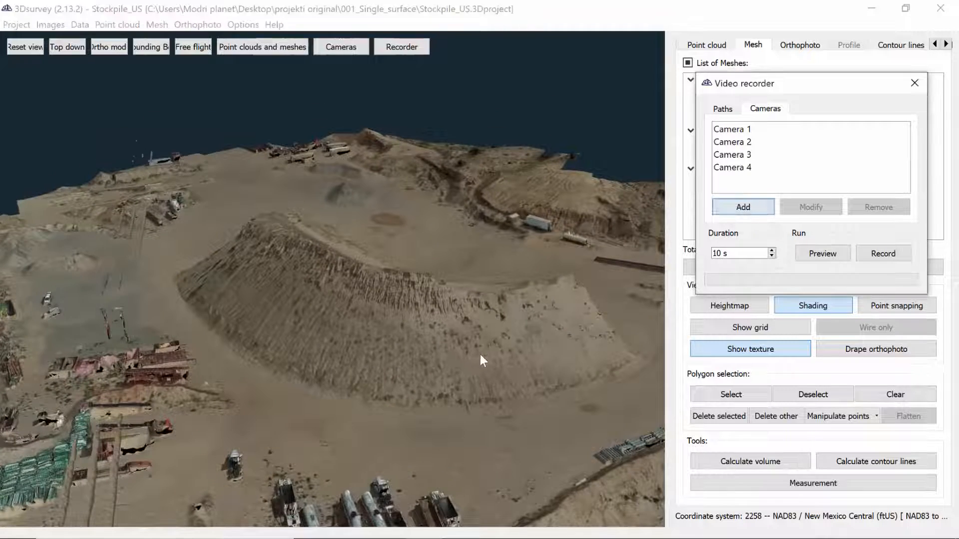
Step: Add a fifth camera viewing the stockpile's open inner side, and remove it from the camera list
drag(481, 355, 384, 349)
scroll(383, 349, up, 2)
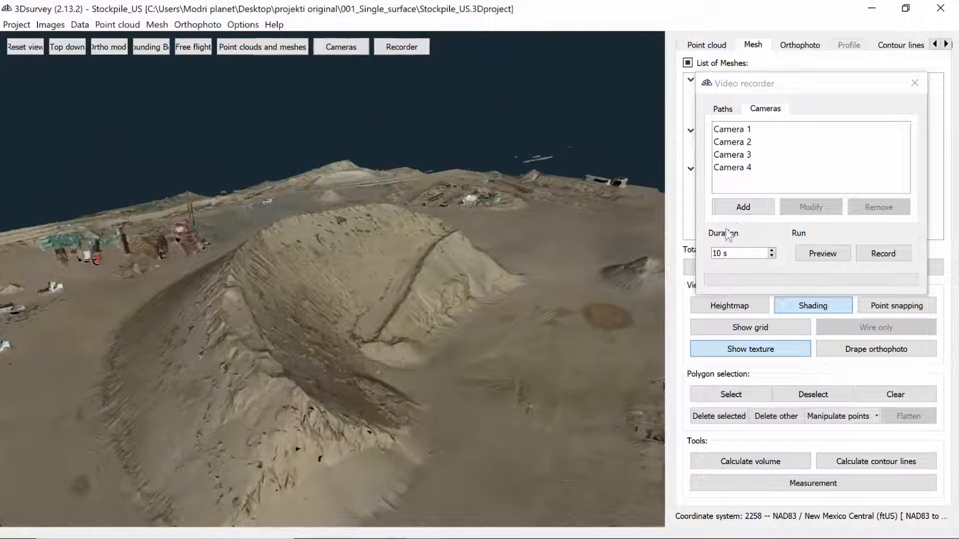
click(754, 209)
scroll(352, 329, down, 3)
click(750, 179)
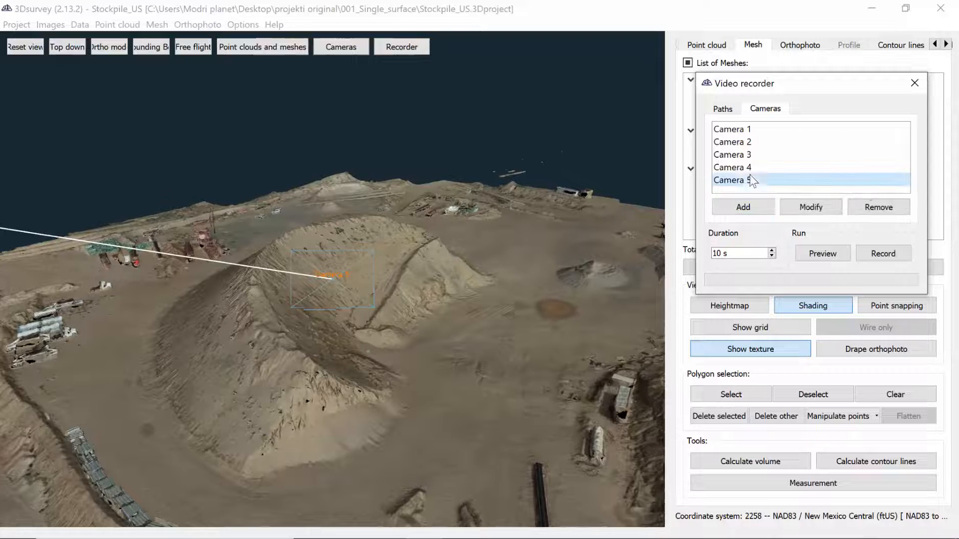
click(878, 207)
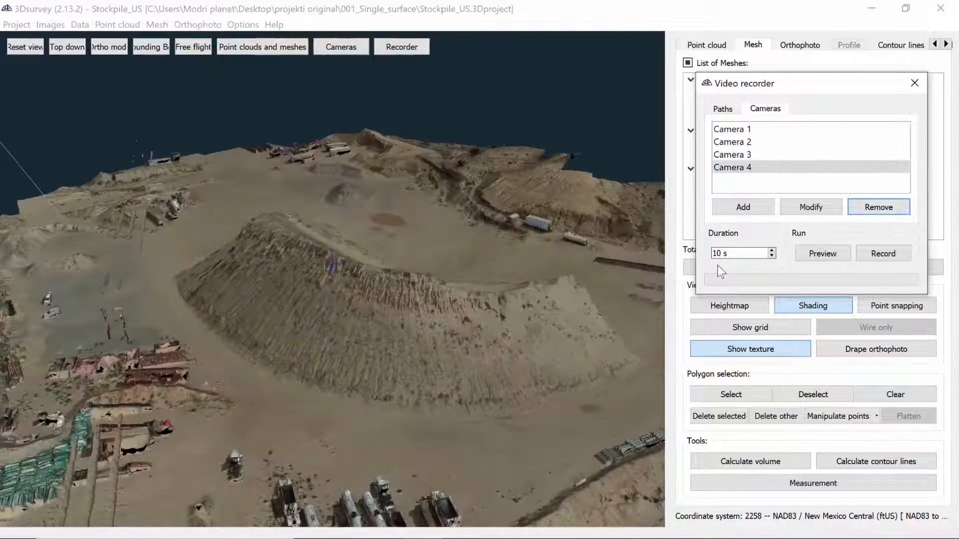
Step: Select Camera 3 and update it to the current view of the model
click(732, 154)
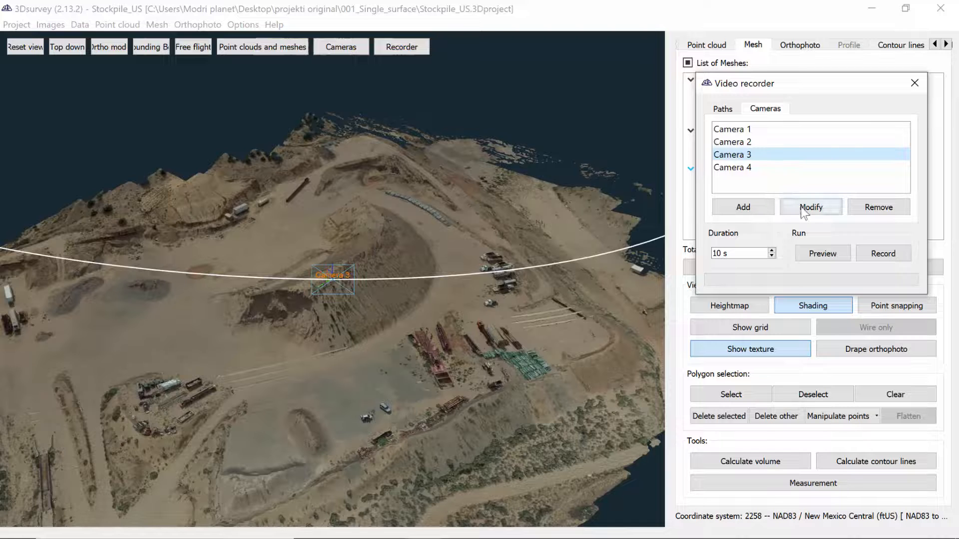
click(804, 210)
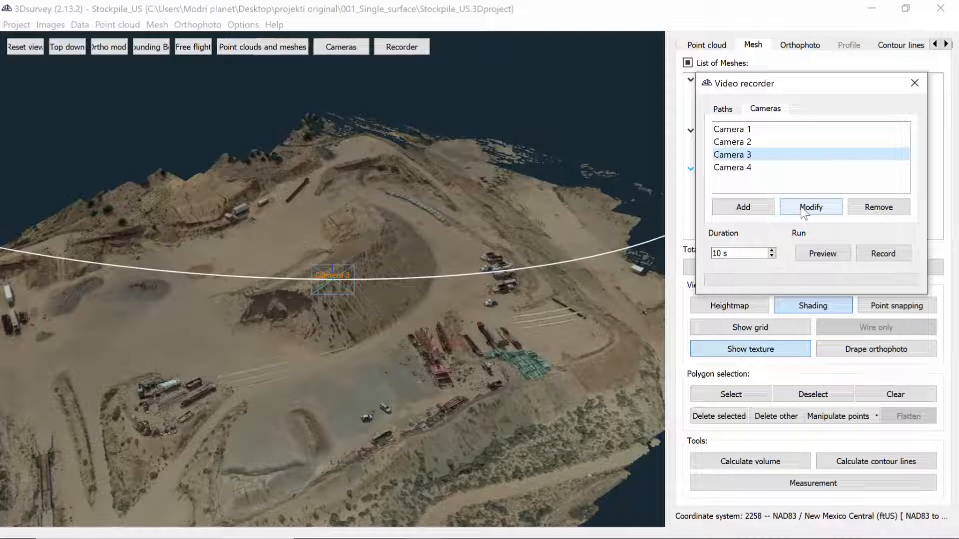
click(801, 208)
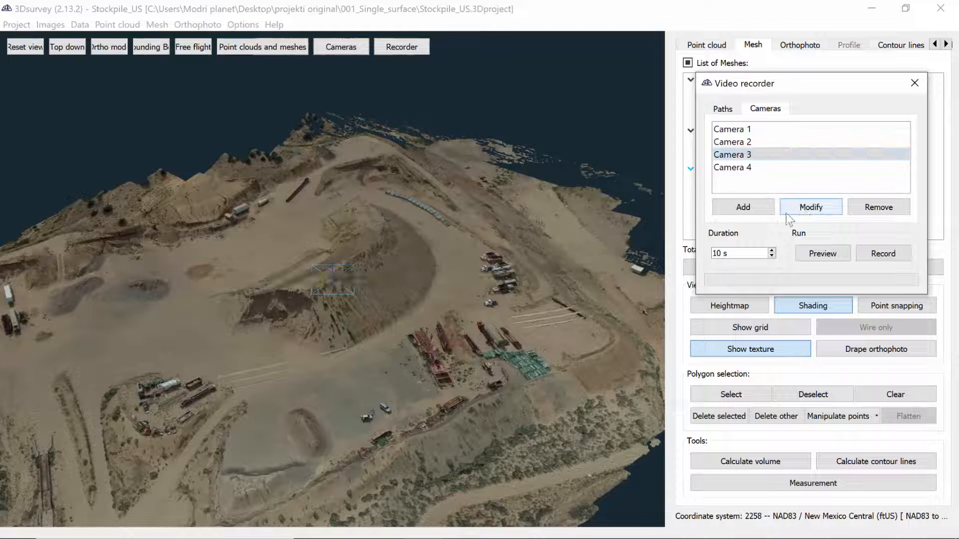
Step: Preview the camera animation along the path with a duration of 10 s
scroll(663, 244, down, 1)
mouse_move(554, 272)
mouse_down()
mouse_move(532, 266)
mouse_move(541, 263)
mouse_up()
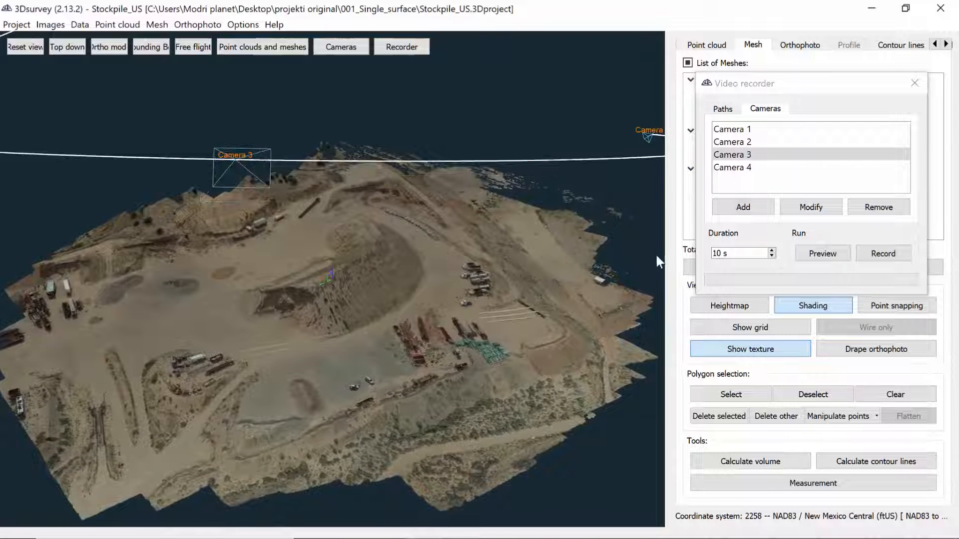
click(721, 253)
click(808, 253)
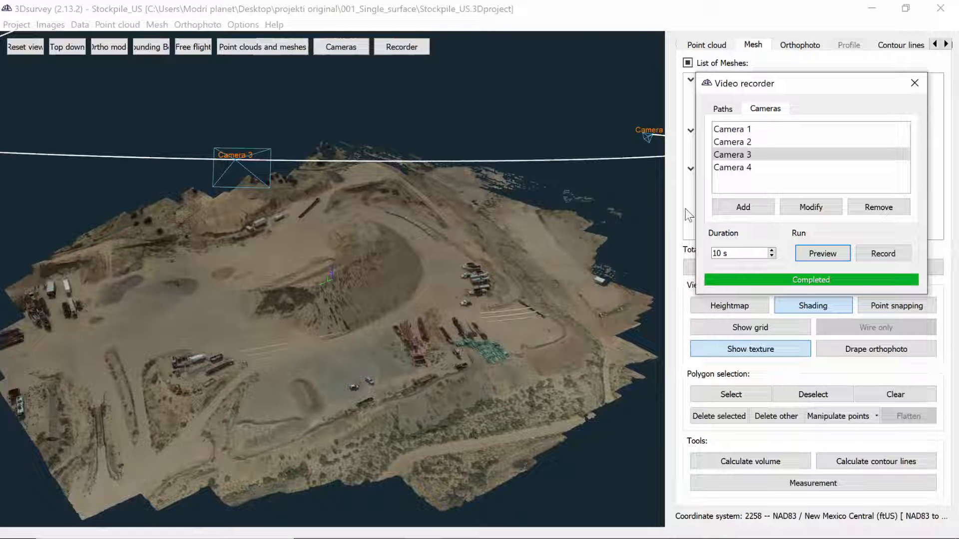
Step: Rename the recorded camera path as Tutorial
click(729, 111)
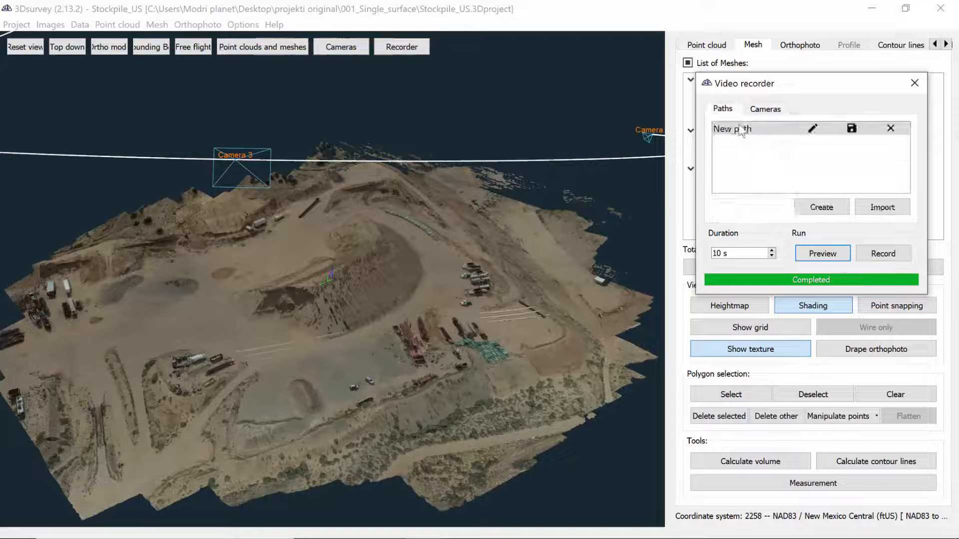
double_click(741, 131)
text(Tutorial)
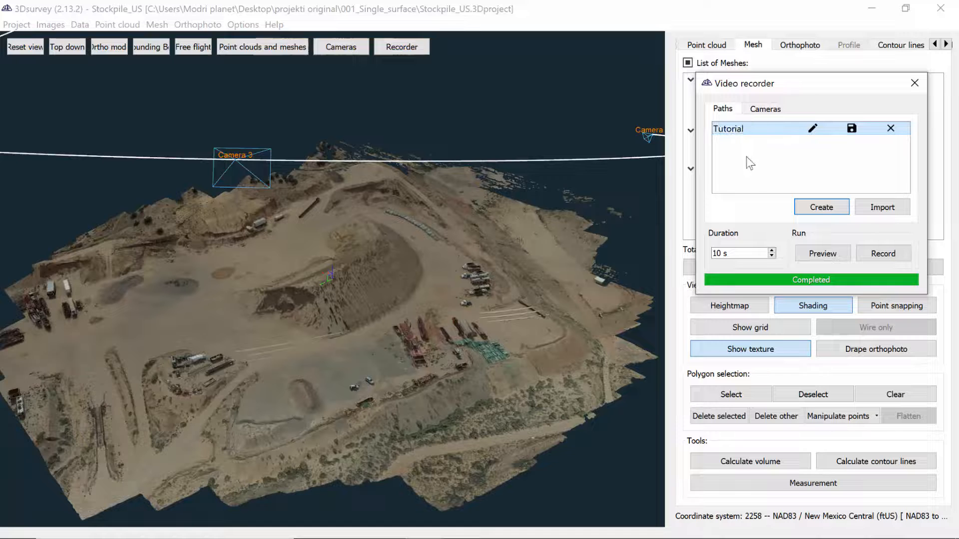
Step: Save the Tutorial path as 3Dsurvey-video-path in Documents and create a second, empty path
click(851, 129)
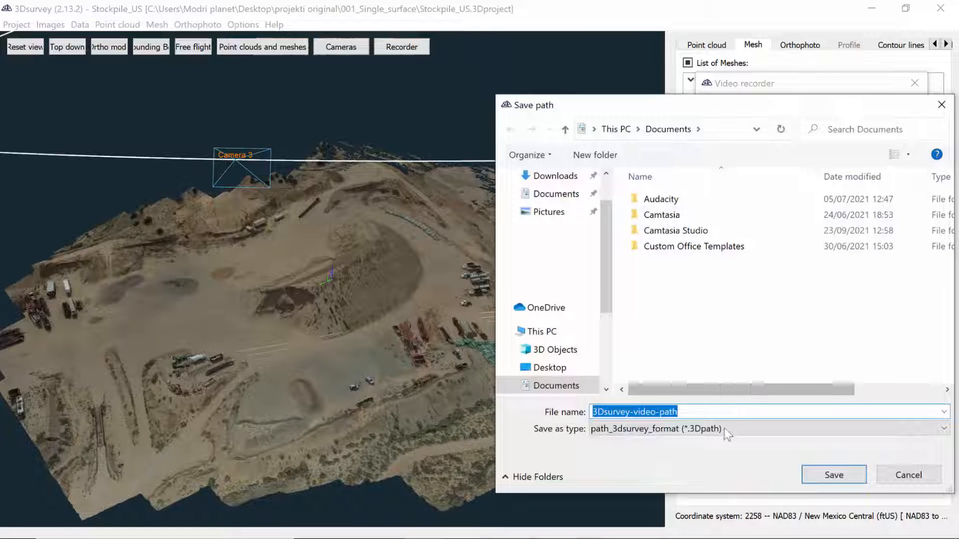
click(832, 476)
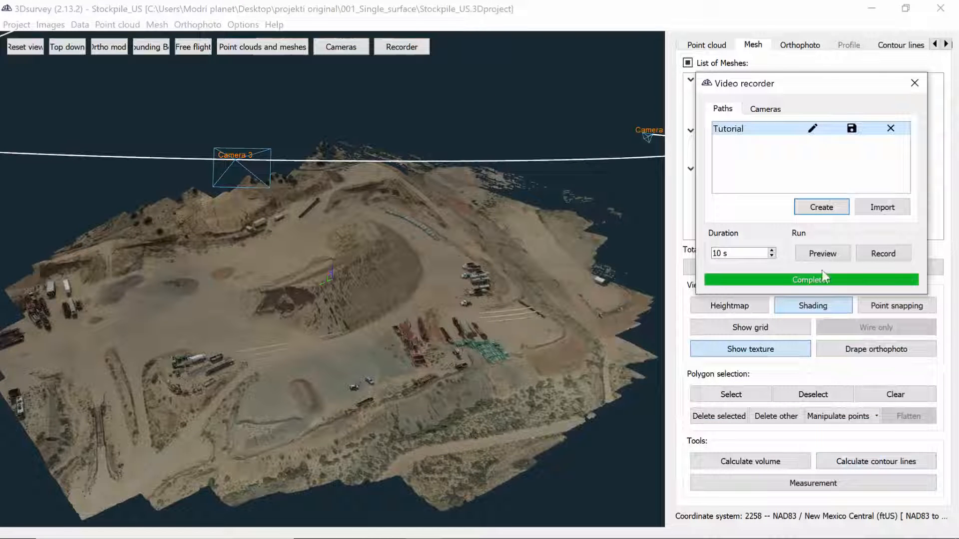
click(810, 206)
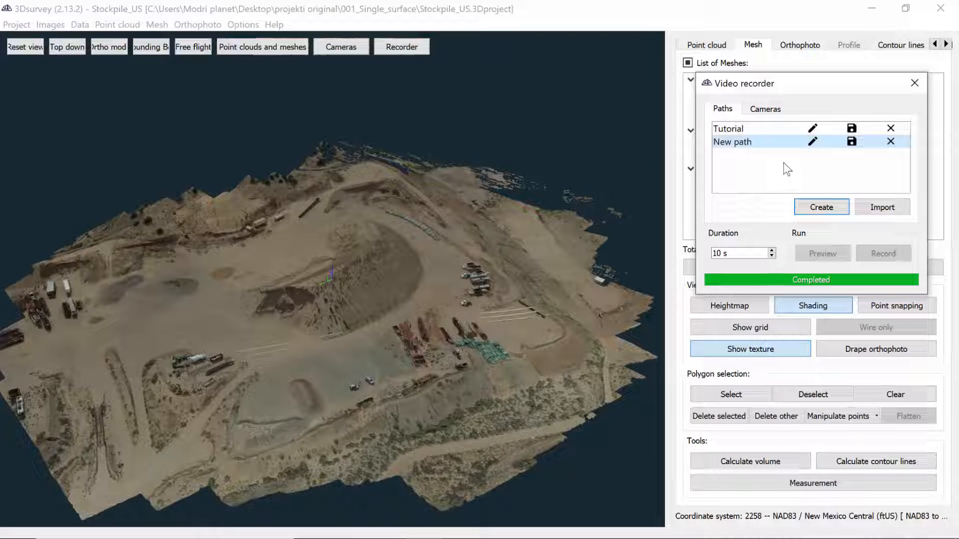
Step: Record the Tutorial path to 3Dsurvey-video.mp4 in Documents at 30 fps and 10.000 kbps with the watermark on
click(777, 130)
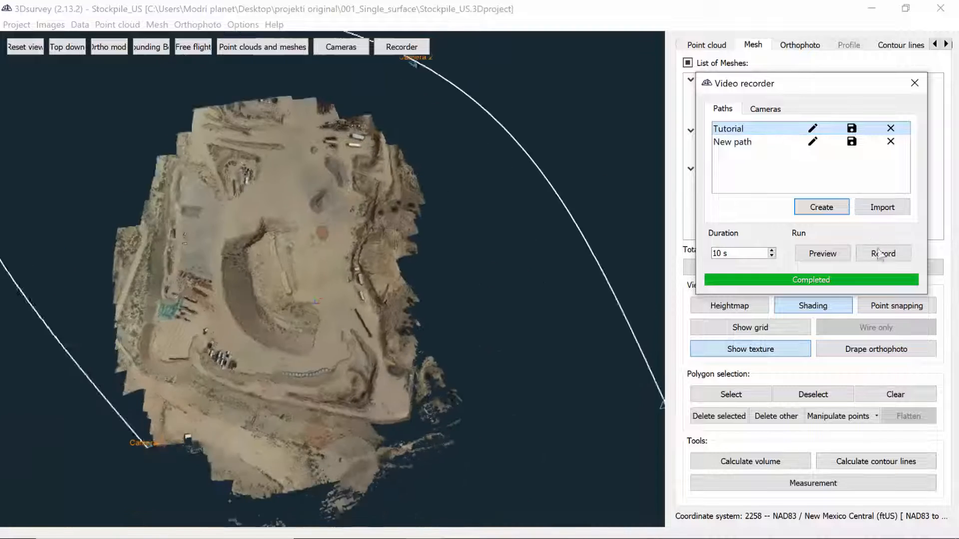
click(883, 253)
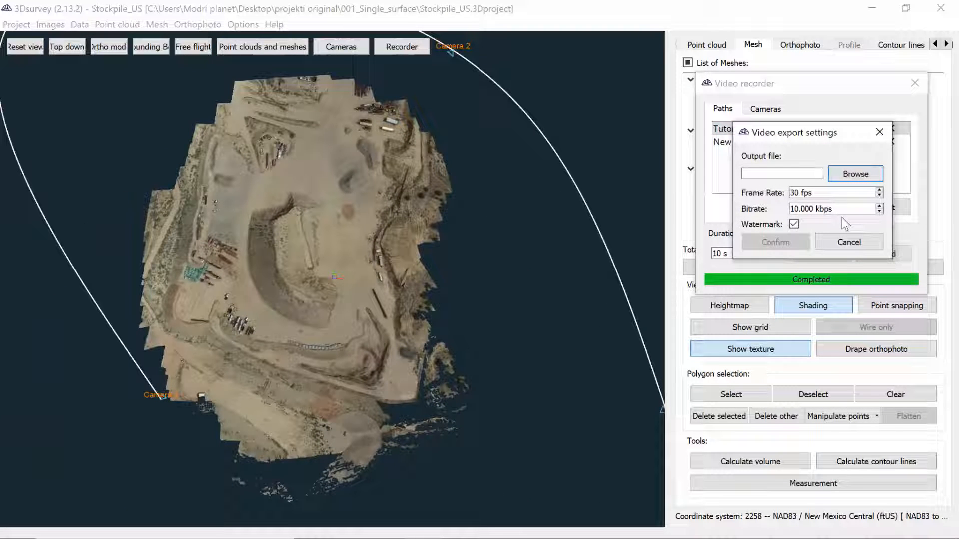
click(859, 175)
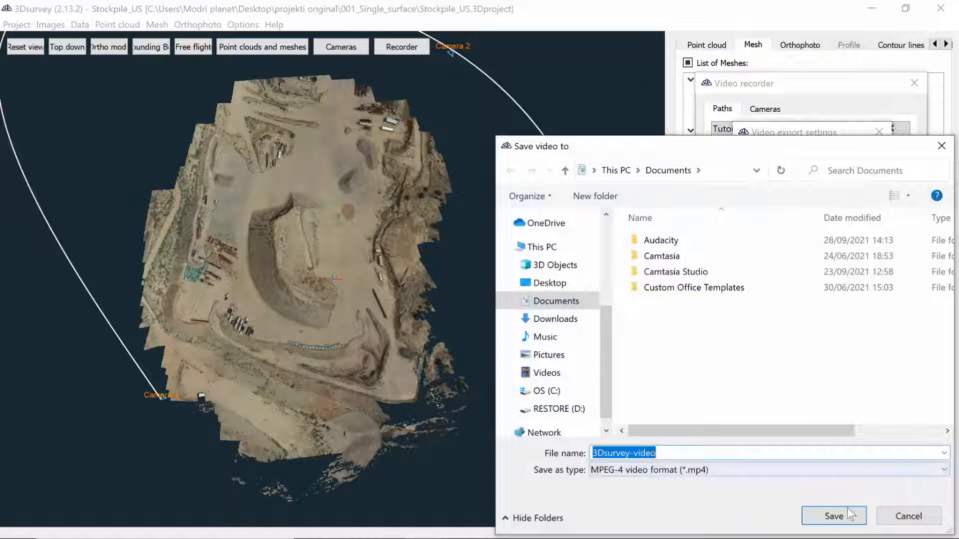
click(849, 514)
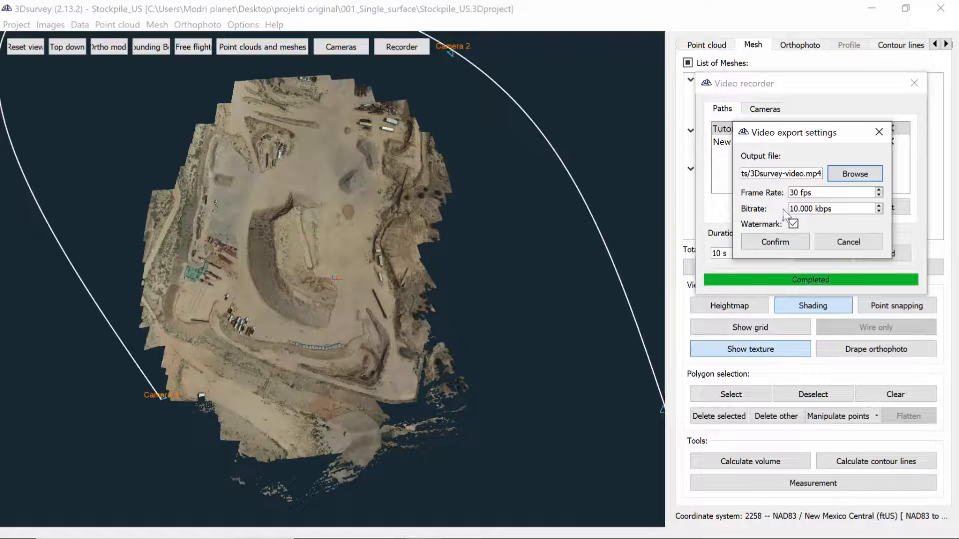
click(781, 245)
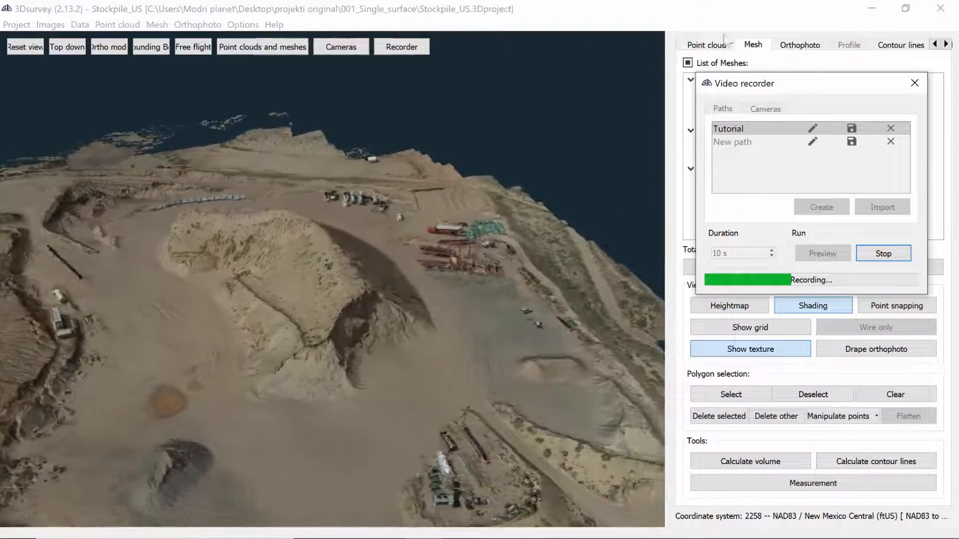
Step: Switch the displayed model to the point cloud and back to the mesh during the recording
click(709, 45)
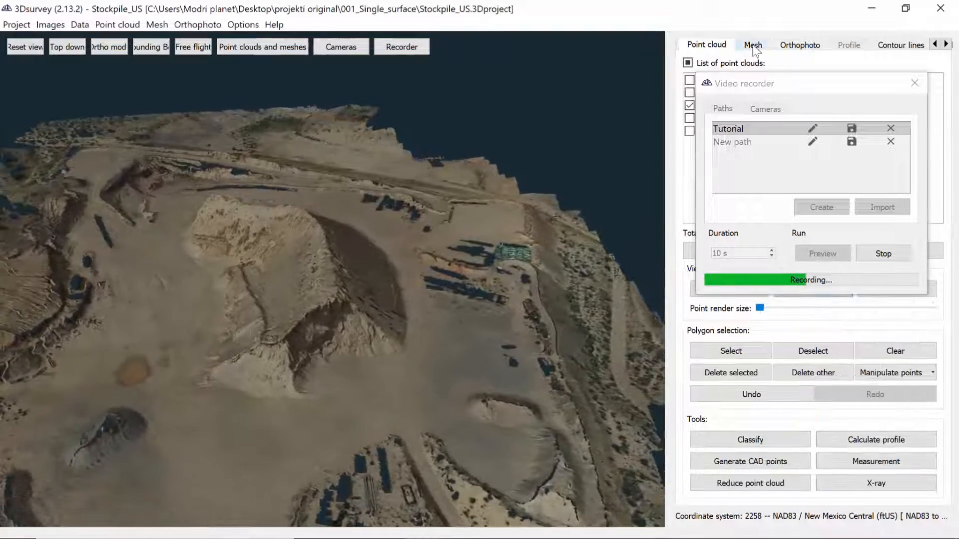
click(757, 46)
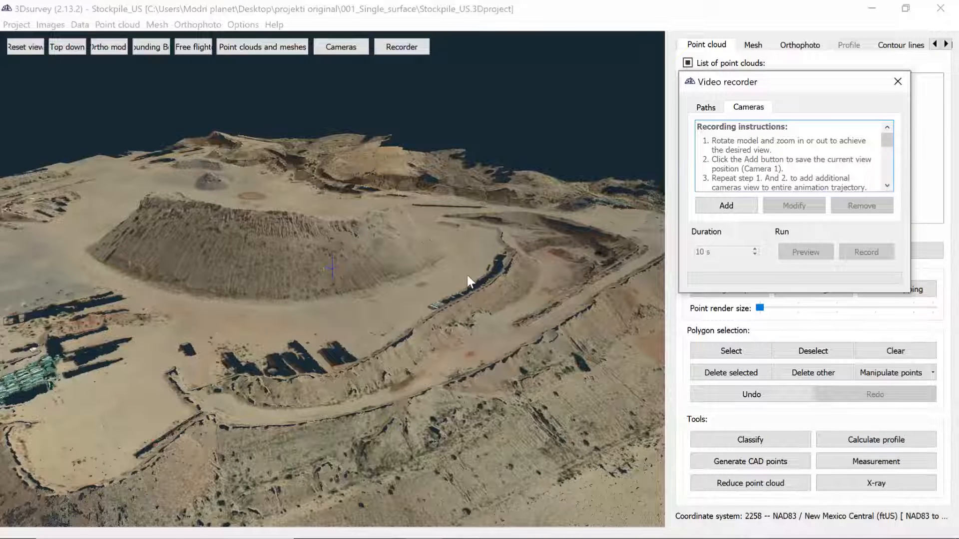
Step: Create a new path in the video recorder and import the saved 3Dsurvey-video-path.3Dpath from Documents
click(403, 50)
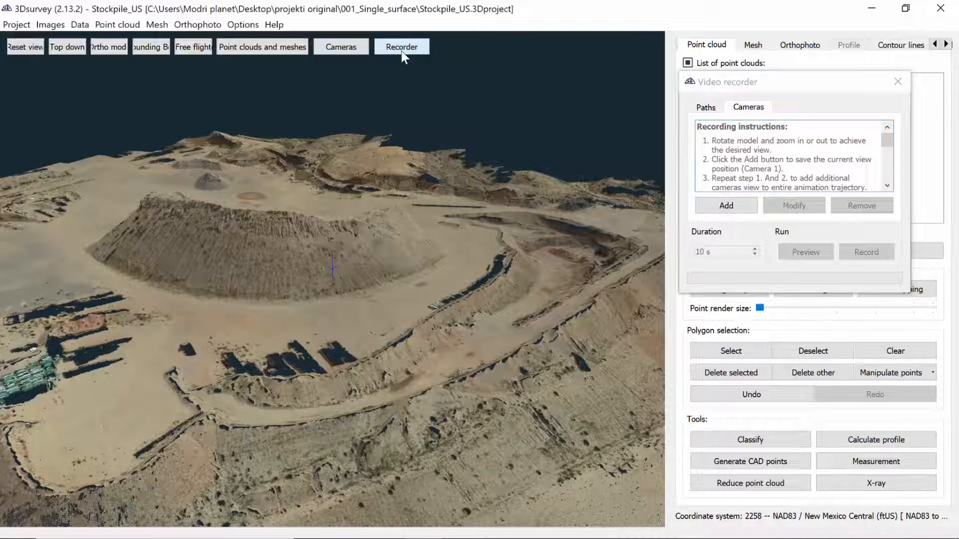
click(766, 83)
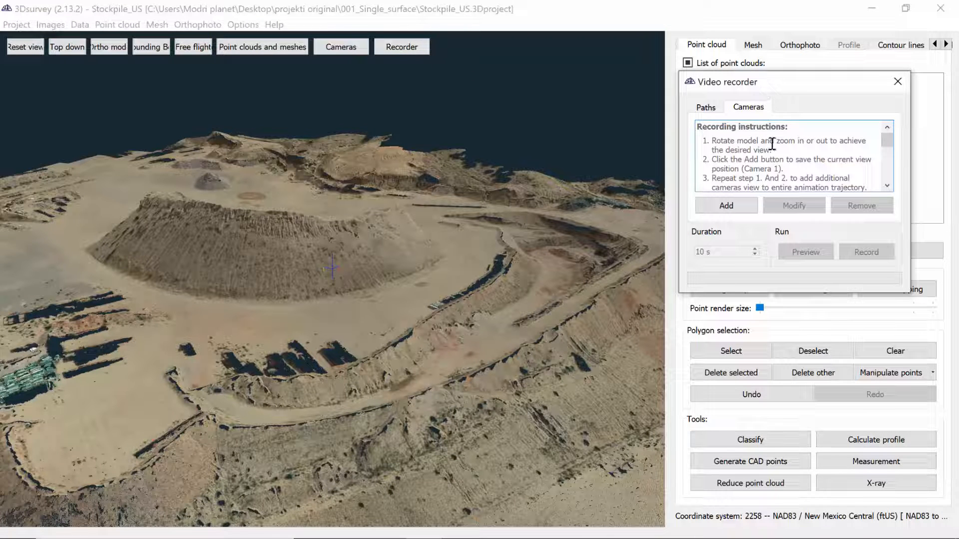
click(705, 108)
click(799, 206)
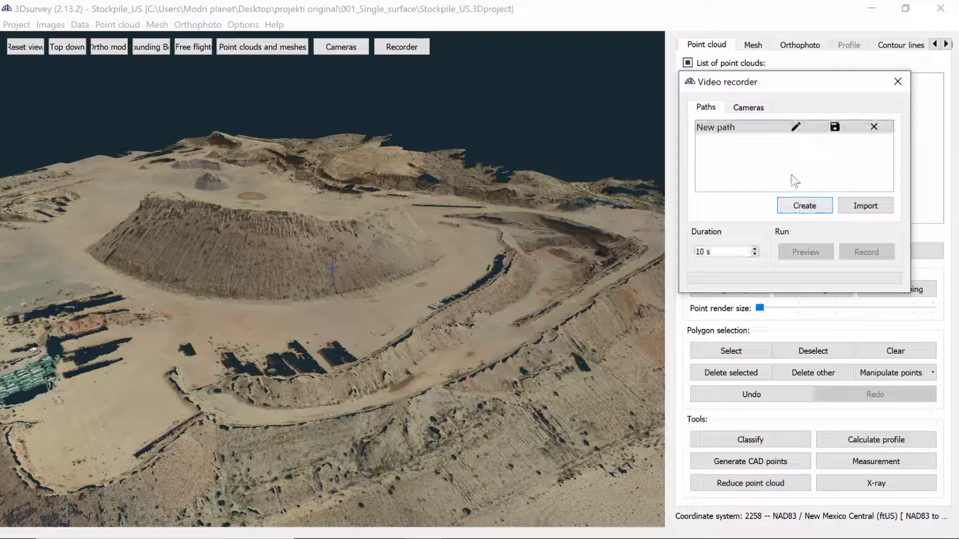
click(857, 208)
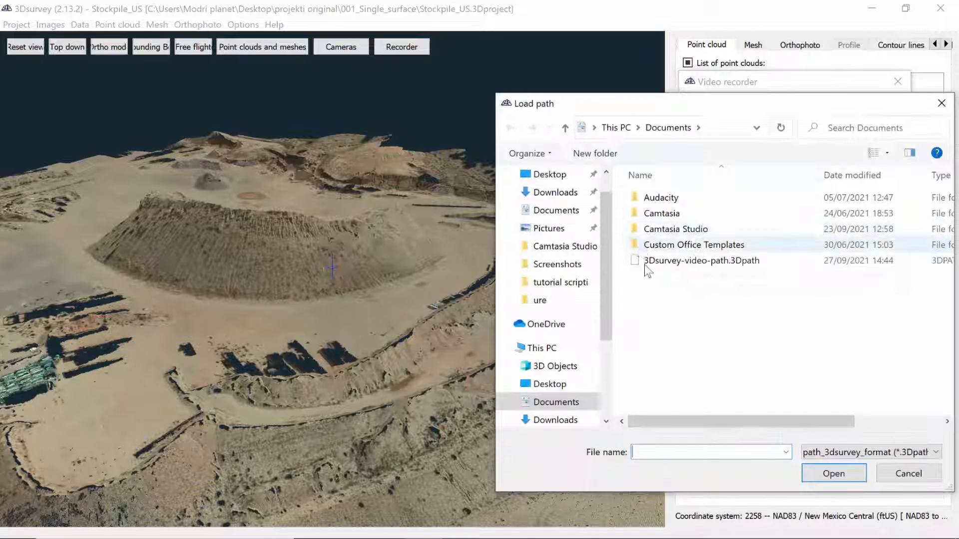
double_click(644, 261)
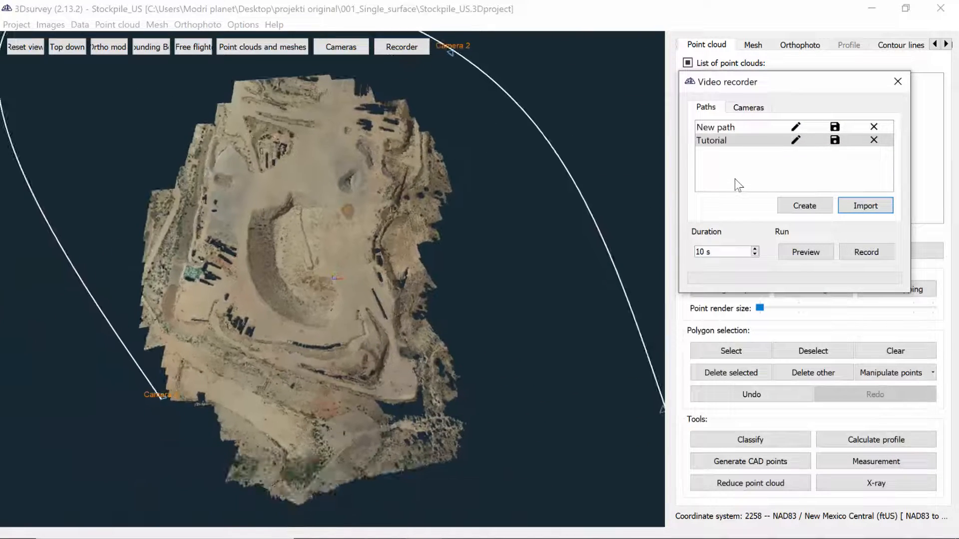
Step: Select the new path, check its camera list and return to the list of paths
click(735, 127)
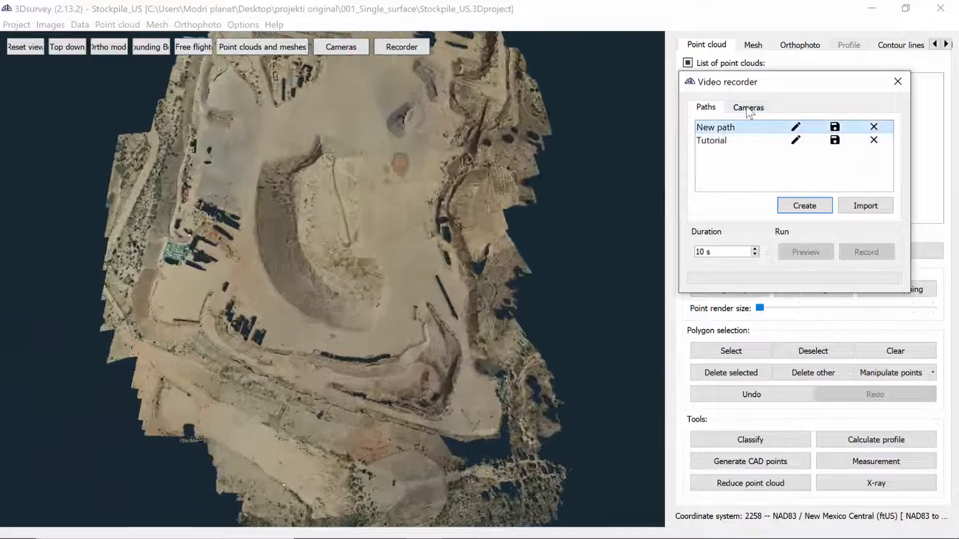
click(748, 107)
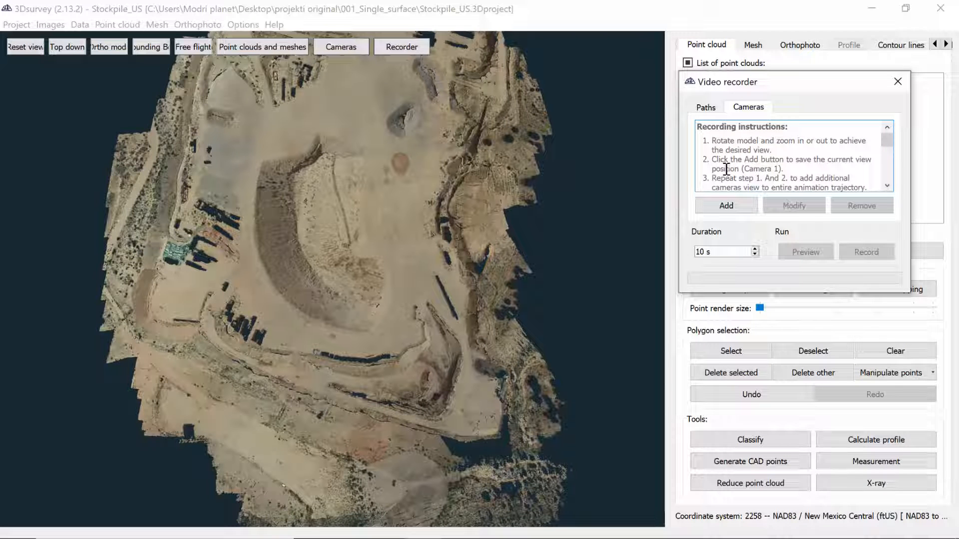
click(706, 107)
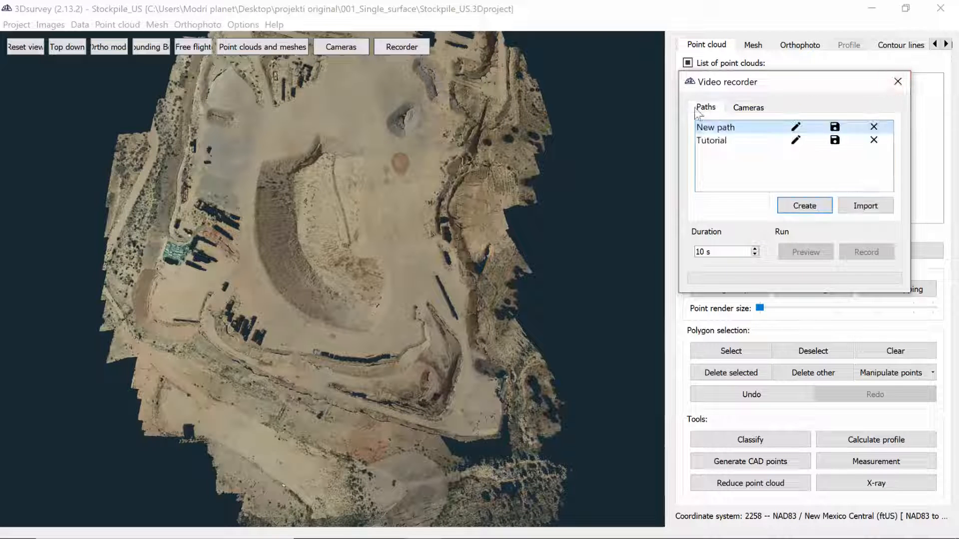